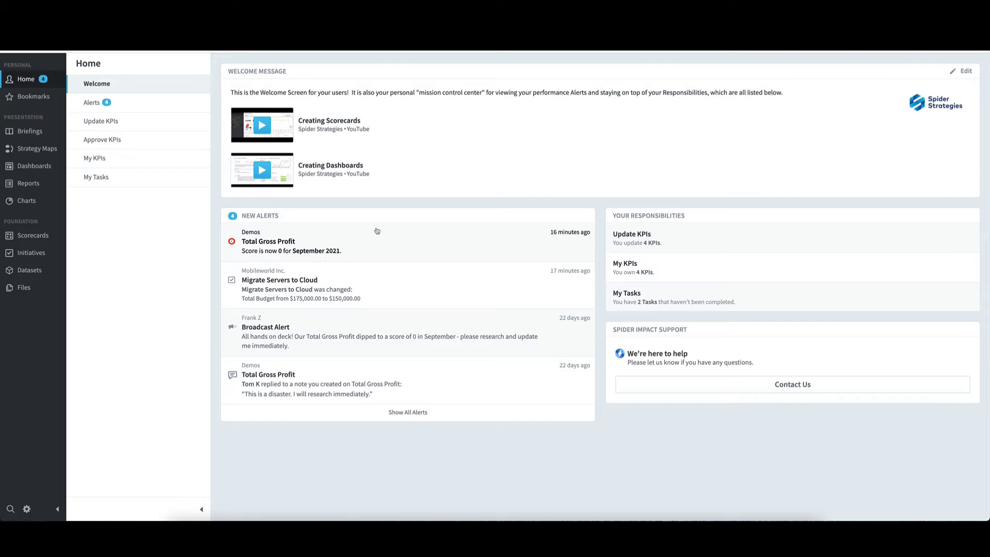
Open the Total Gross Profit score alert, examine the KPI's September 2021 performance, and return to the home screen
click(322, 252)
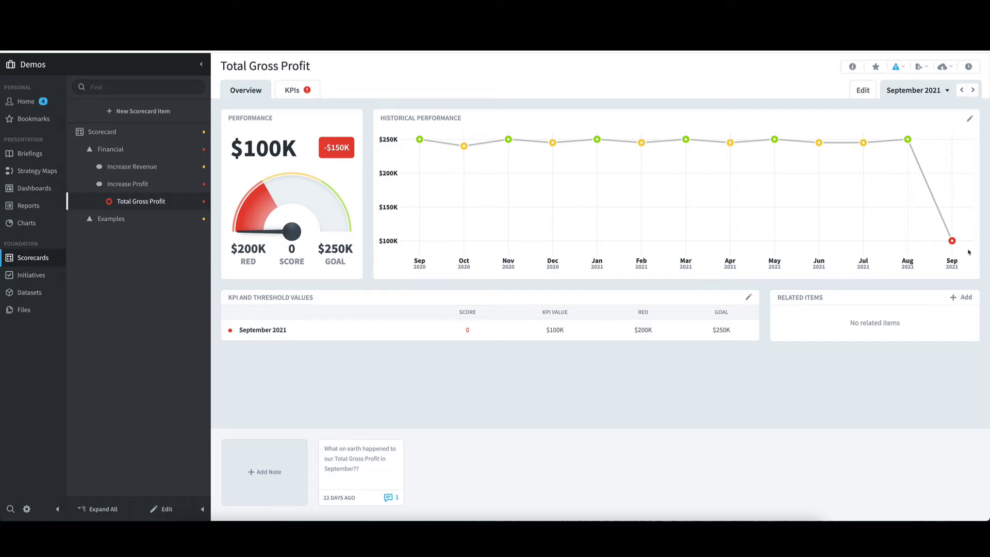
mouse_move(960, 246)
click(26, 102)
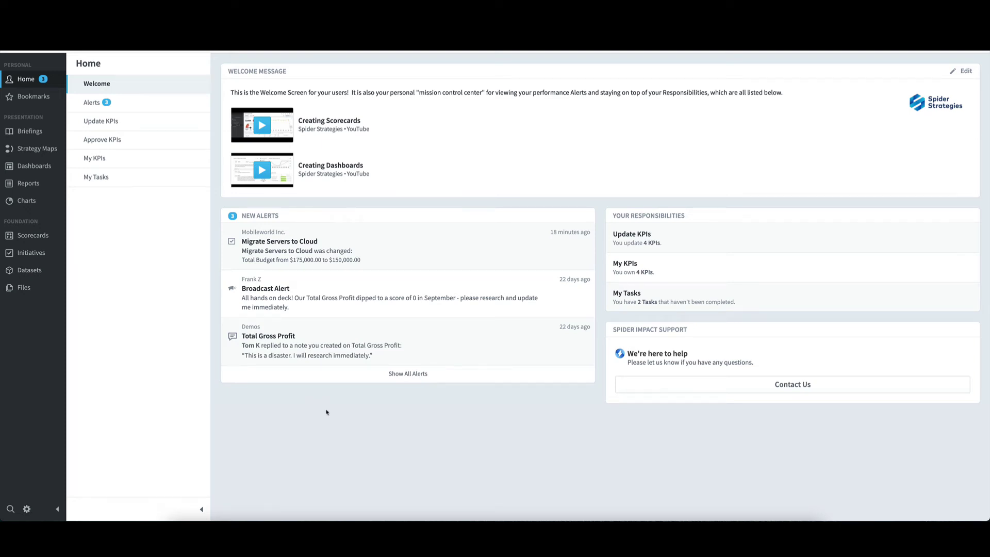
Restore the Total Gross Profit alert from the alert history to the new alerts and return to the welcome screen
click(413, 375)
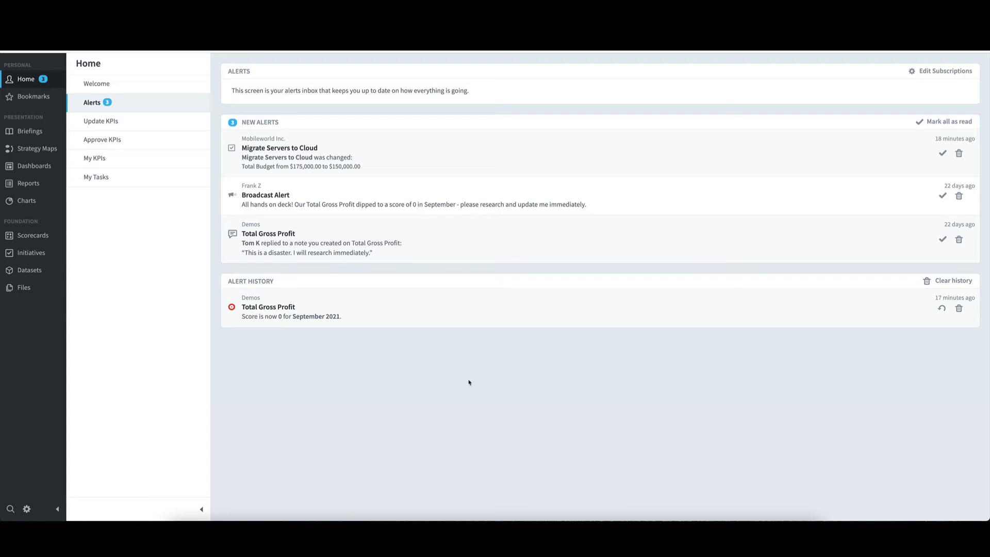
click(942, 309)
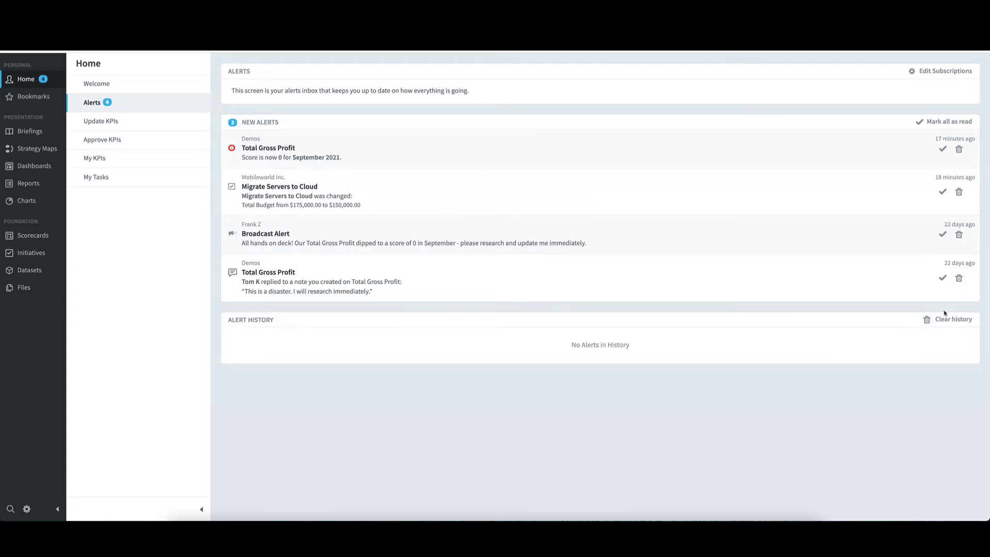
click(102, 84)
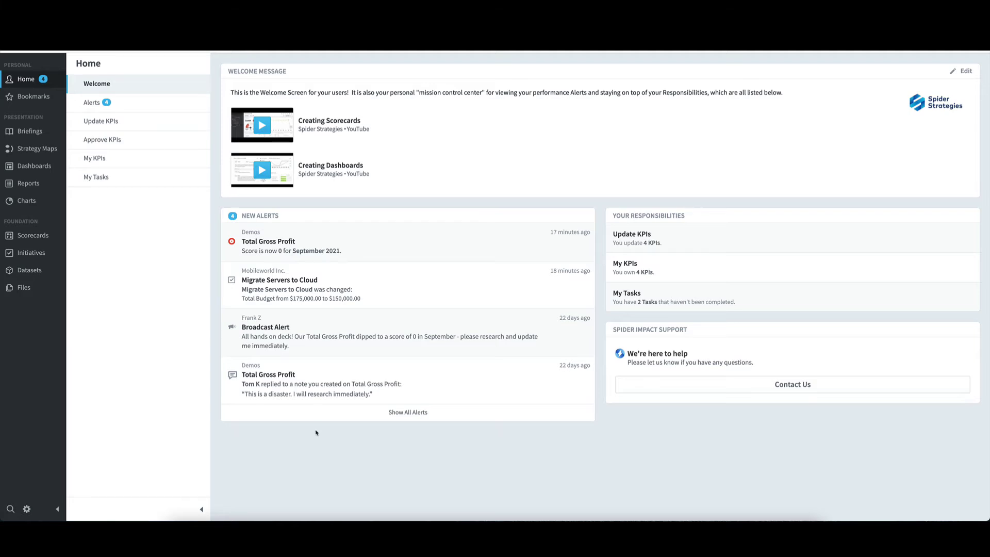
Open the Migrate Servers to Cloud alert, check the change details of its total budget, and return to the home screen
click(374, 283)
mouse_move(270, 172)
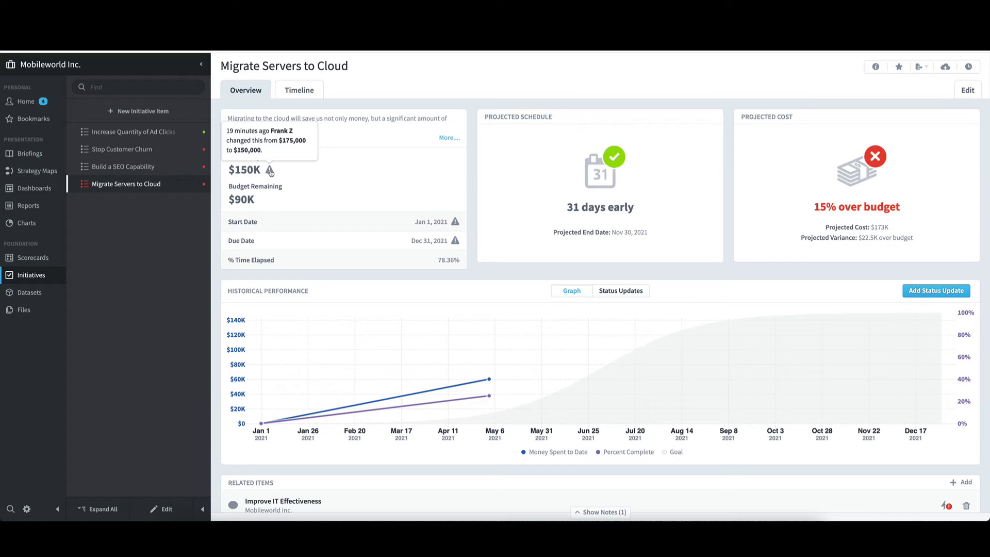
click(32, 104)
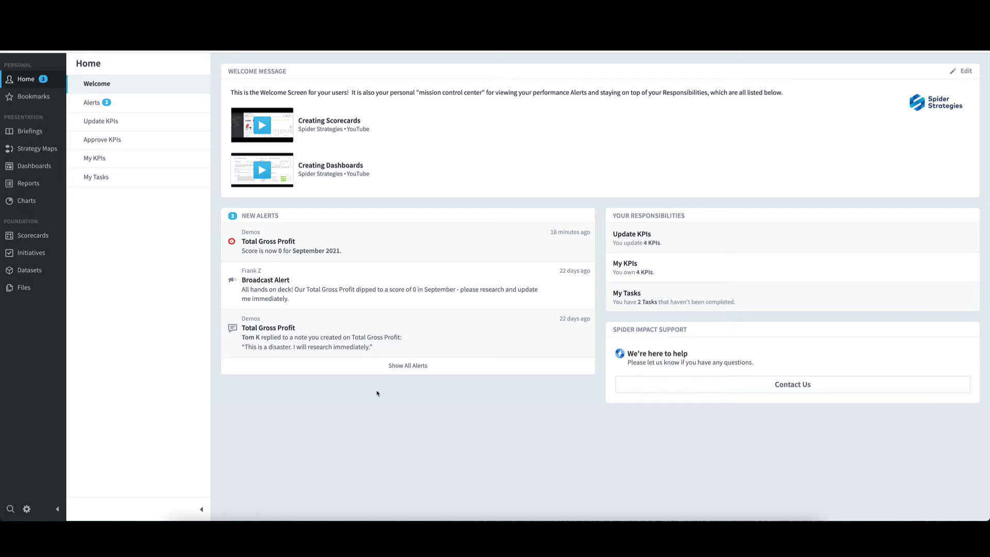
Open the Product Revenue KPI under Financial > Increase Revenue in the Mobileworld Balanced Scorecard
click(50, 237)
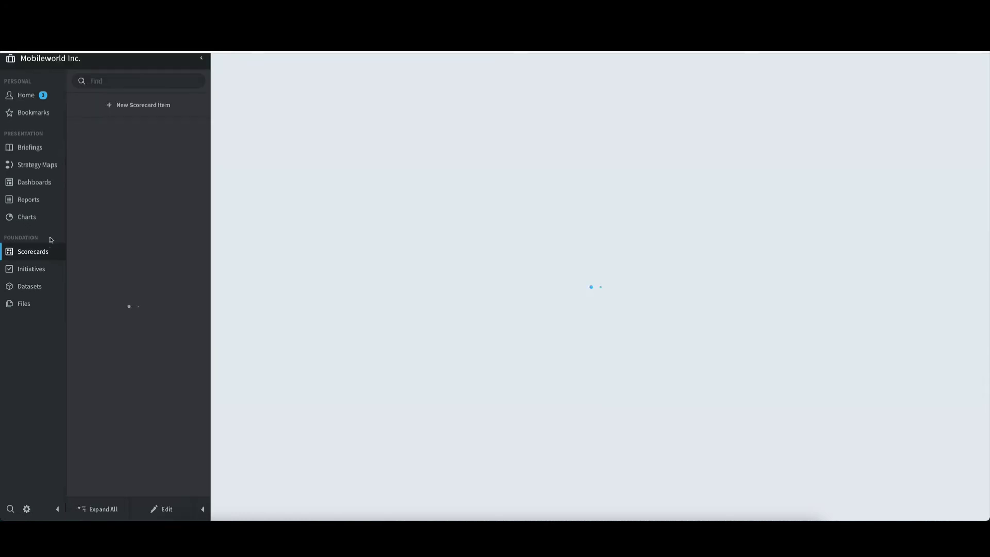
click(81, 150)
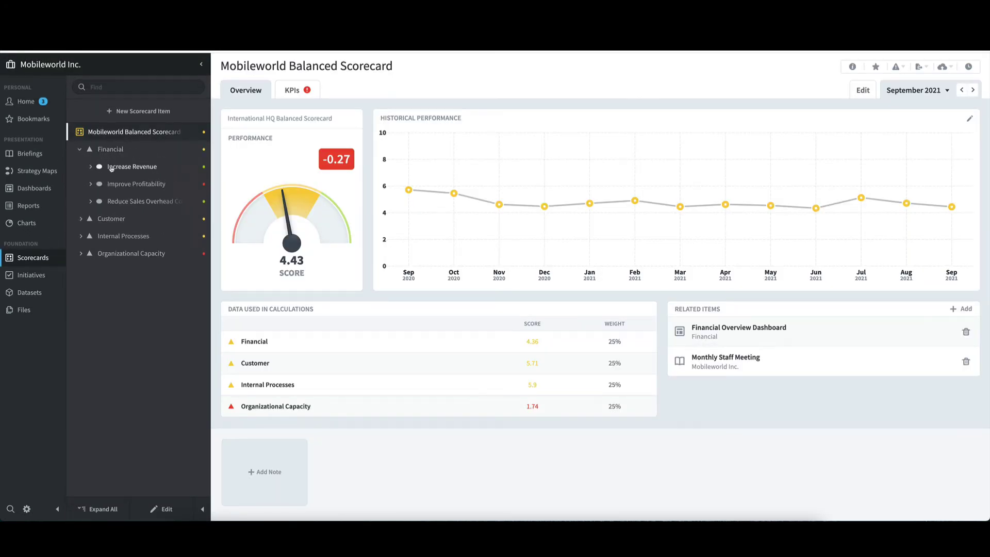
click(133, 167)
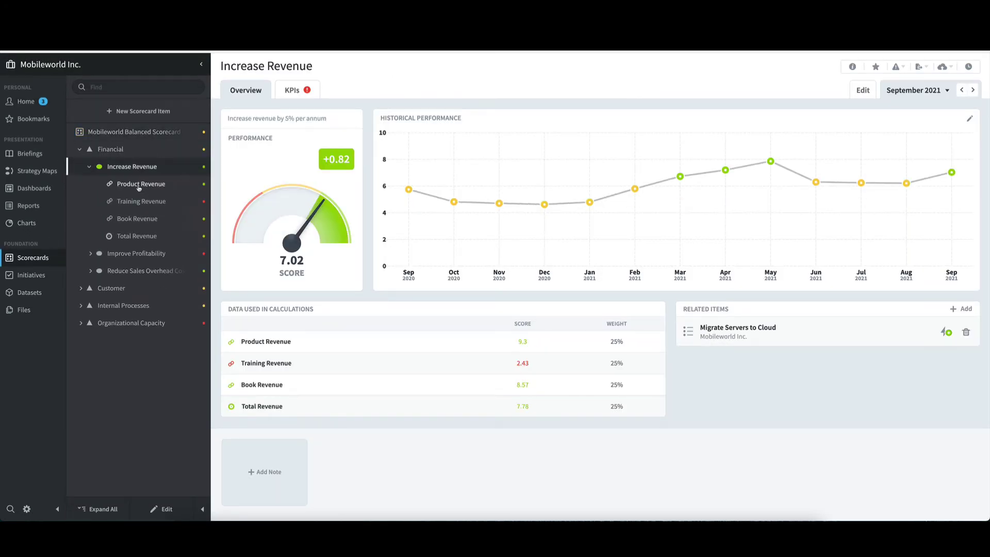
click(139, 186)
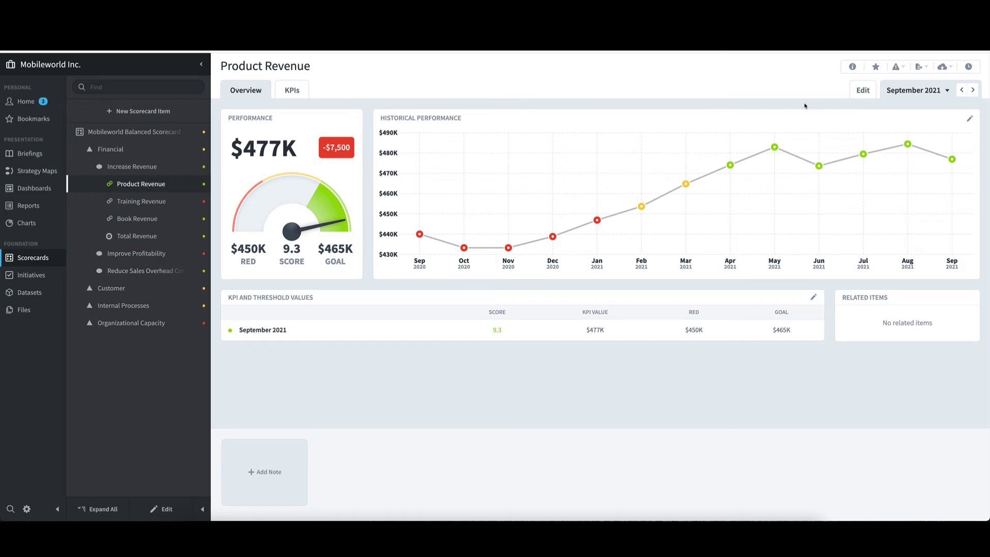
Add and save a Score Change alert for Product Revenue when the score is below or equal to 3.33 for this scorecard item
click(902, 71)
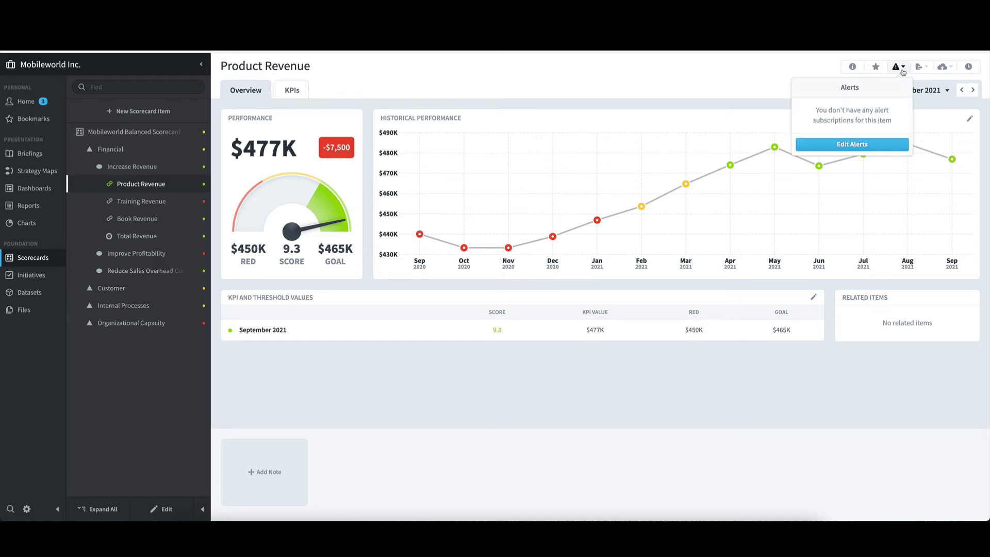
click(887, 147)
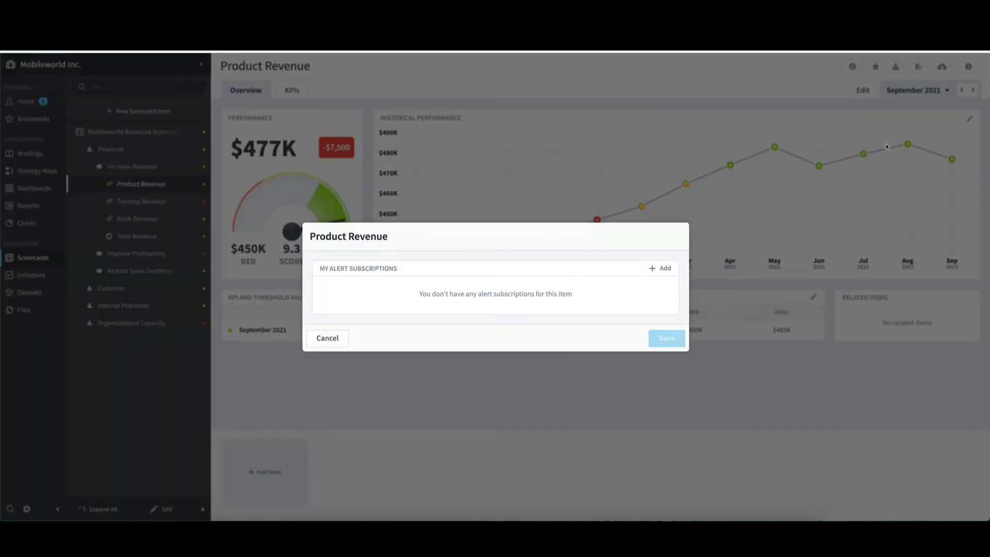
click(664, 269)
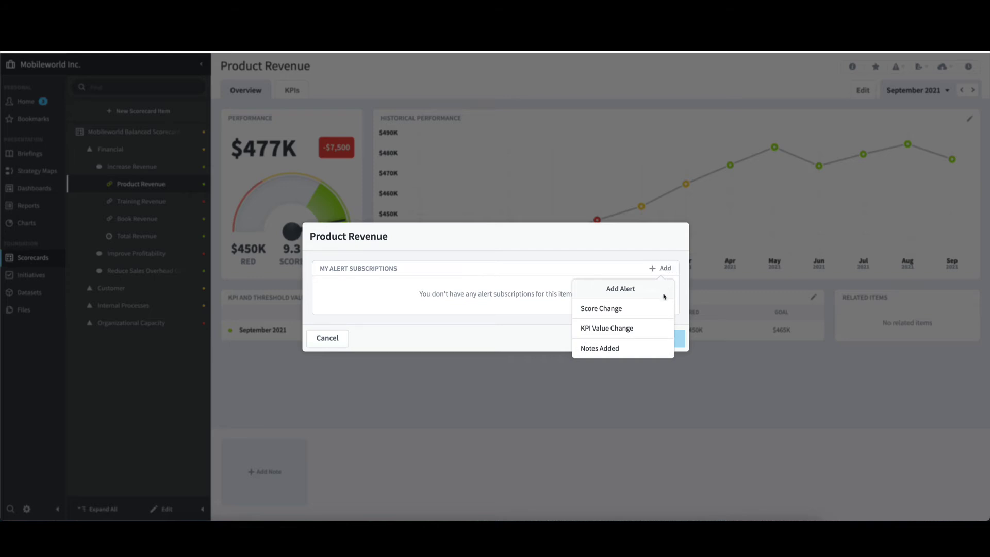
click(644, 314)
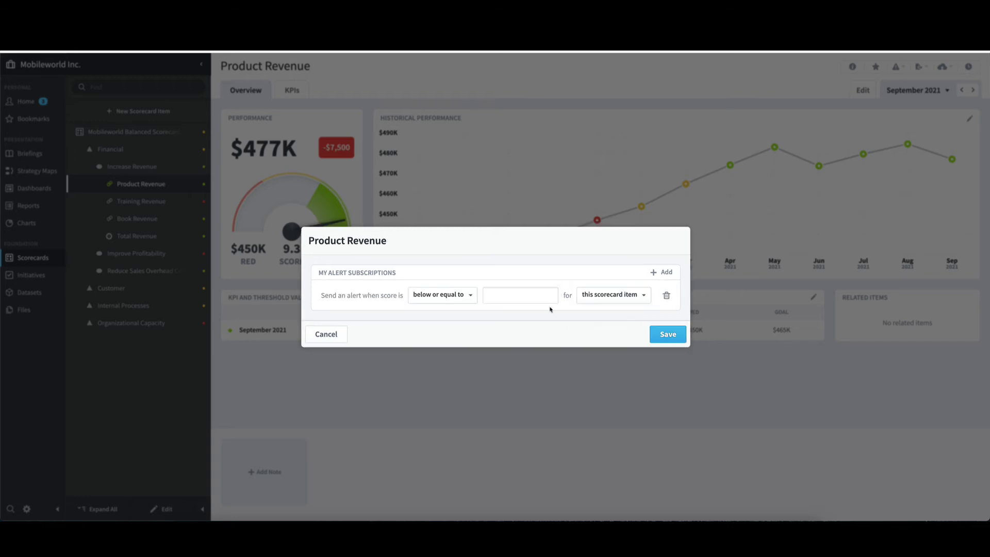
click(513, 295)
text(3.33)
click(674, 338)
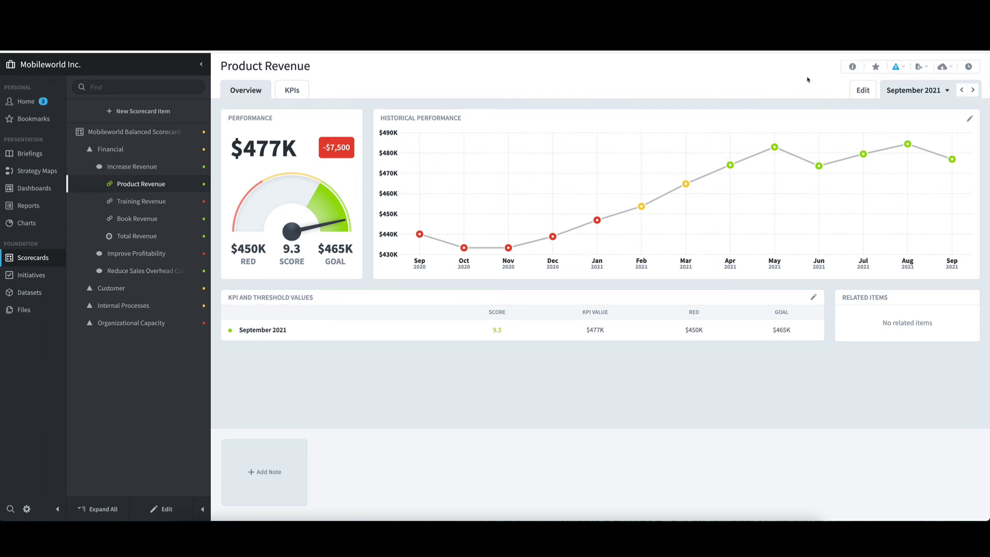
Delete the Score Change alert subscription from Product Revenue and save the change
click(897, 66)
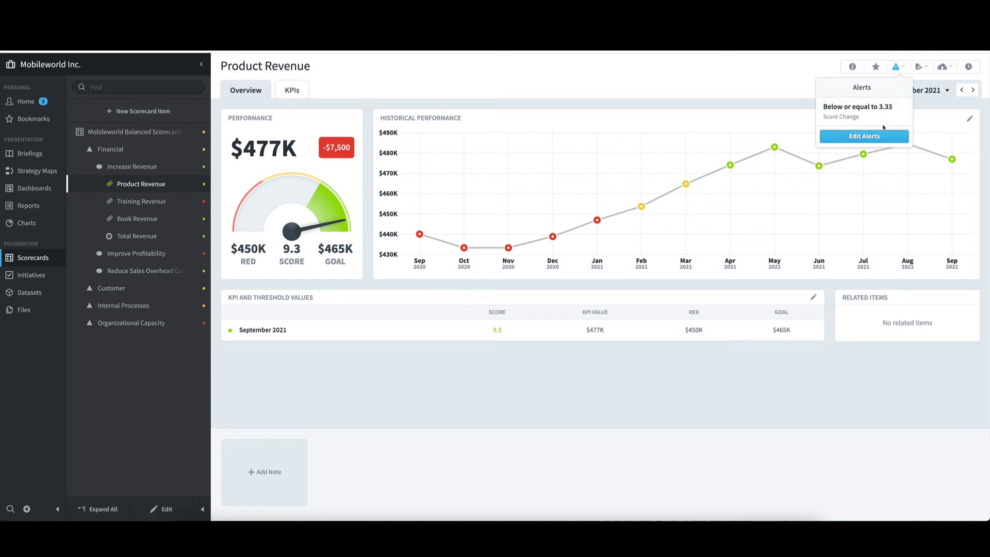
click(879, 137)
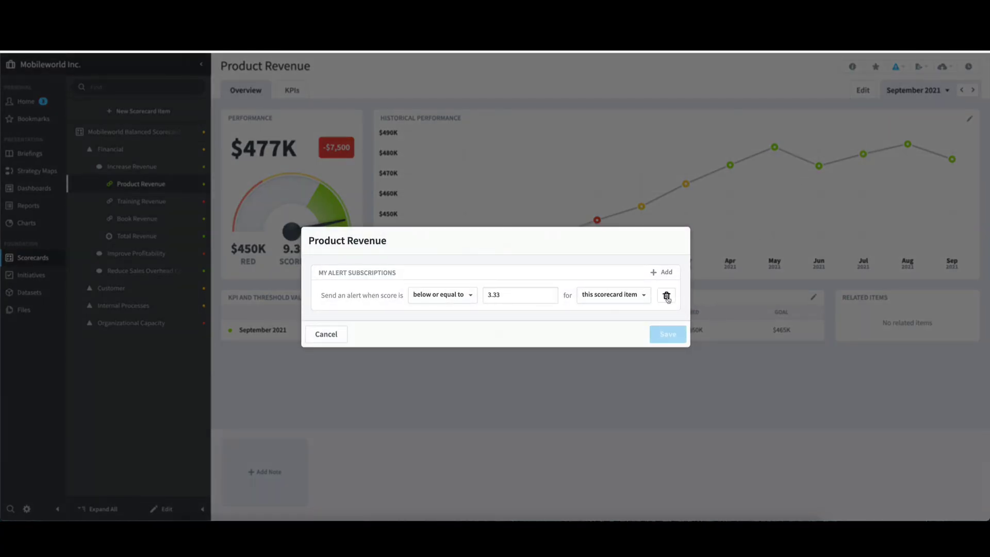
click(666, 295)
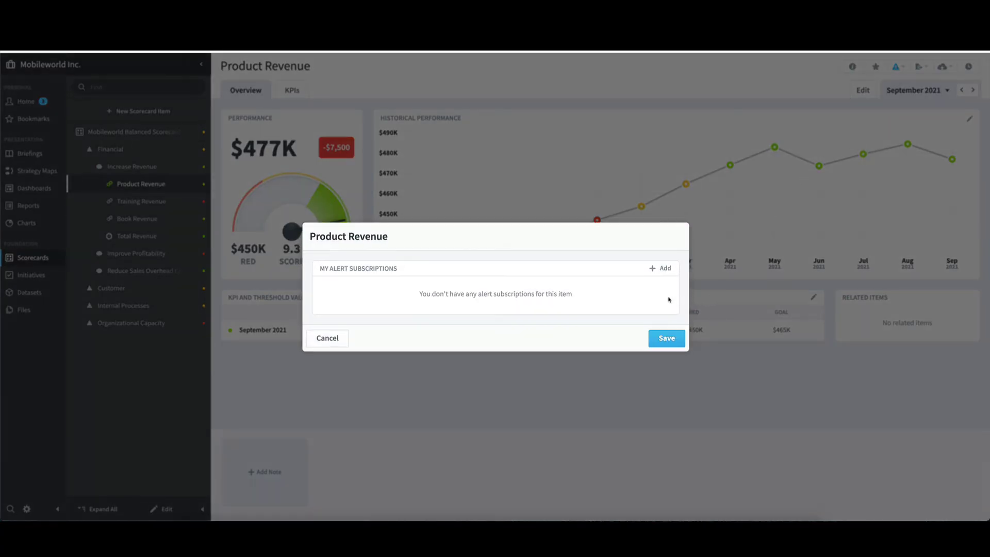
click(666, 340)
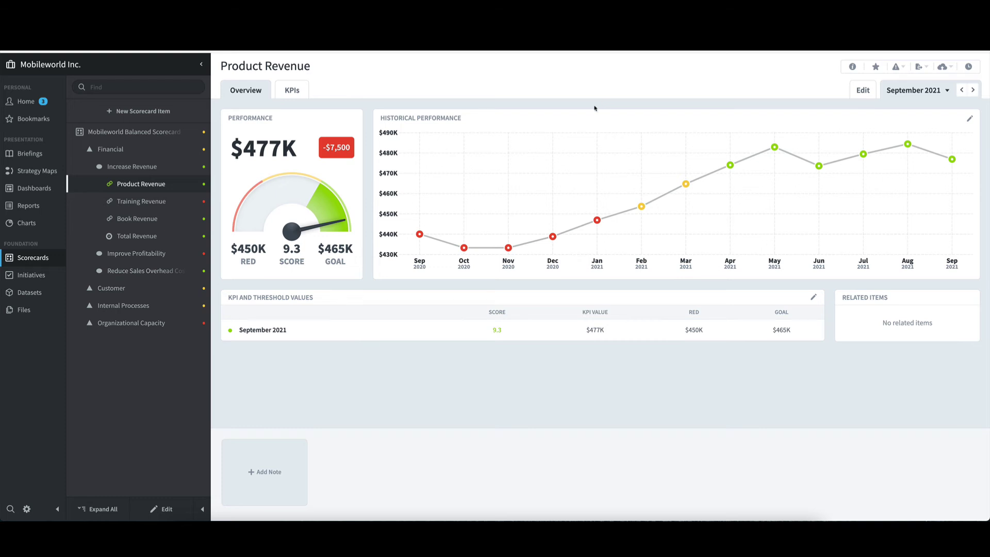
Try a total budget of 100,000 for the Migrate Servers to Cloud initiative with assigned users and groups notified, and discard the edit
click(41, 276)
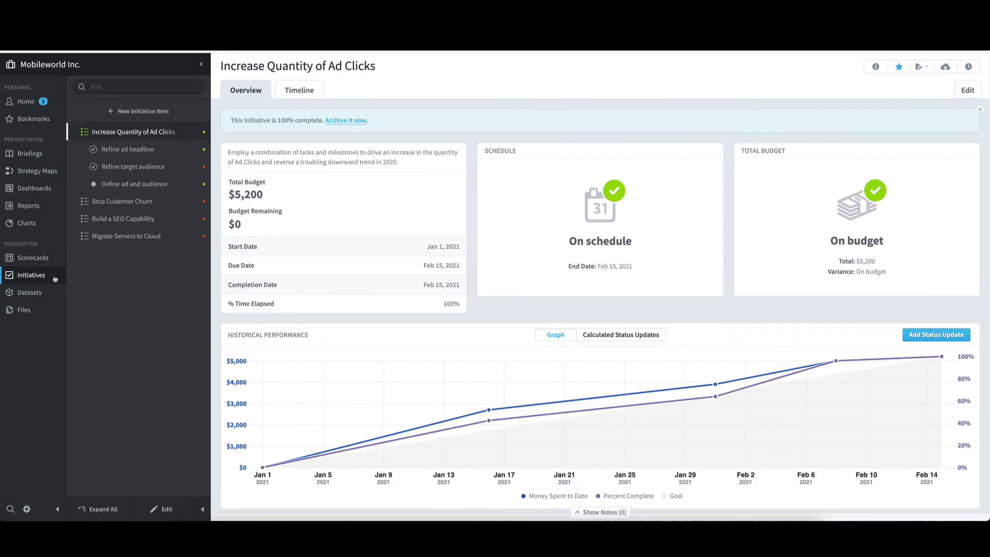
click(119, 238)
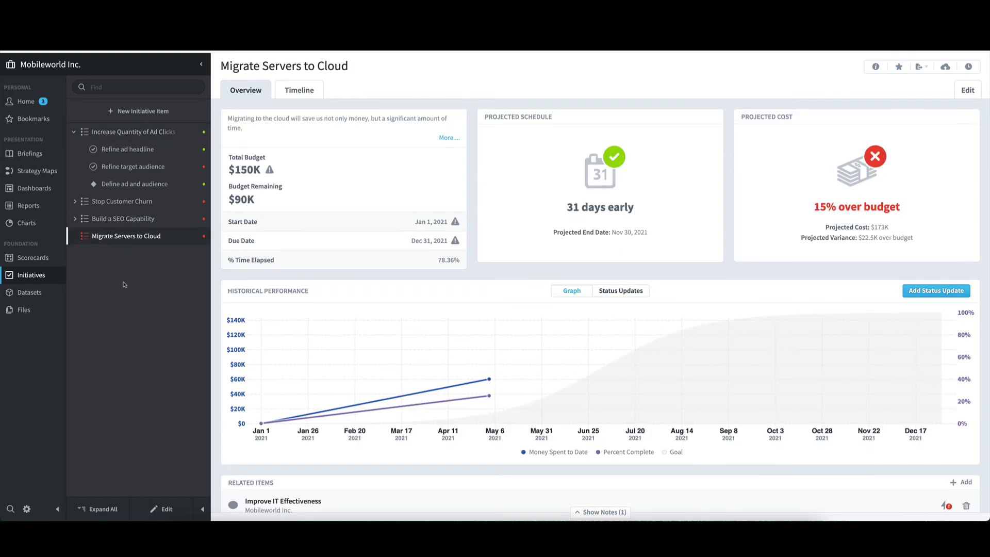
click(166, 510)
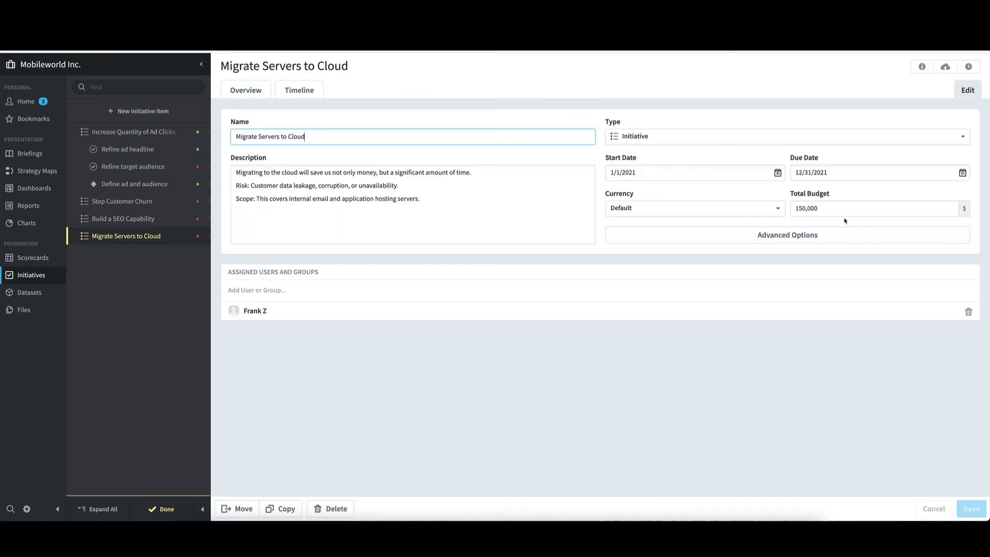
click(802, 209)
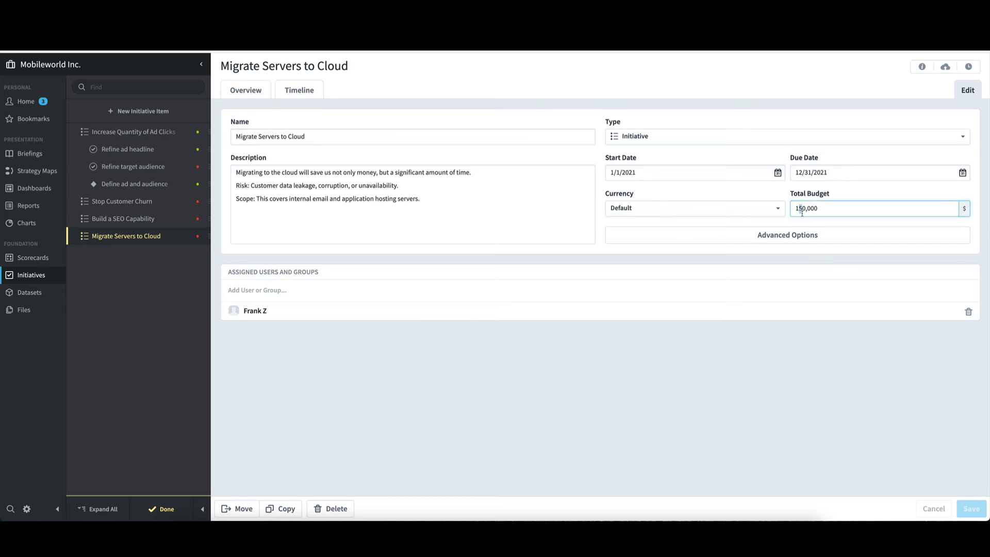
key(BackSpace)
text(0)
click(820, 223)
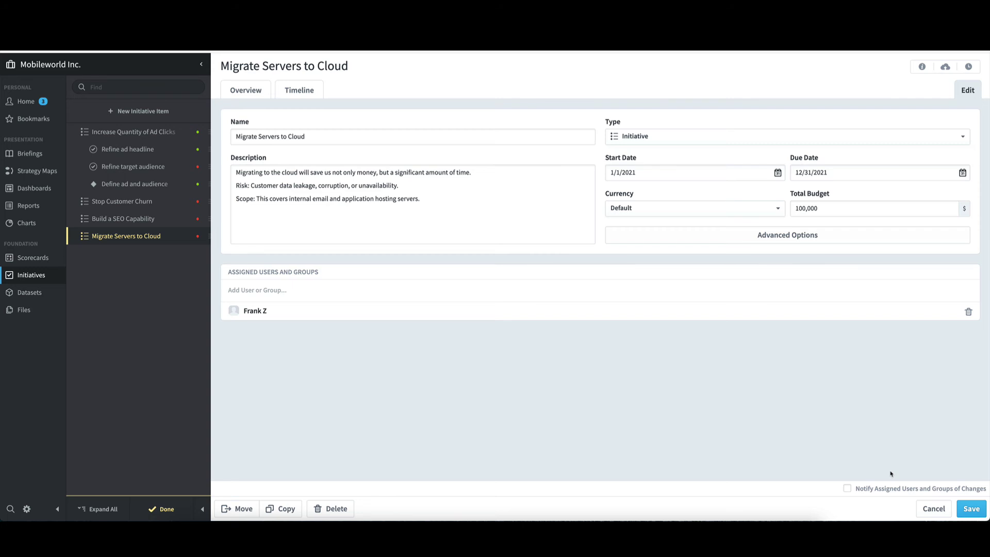
click(847, 489)
click(927, 509)
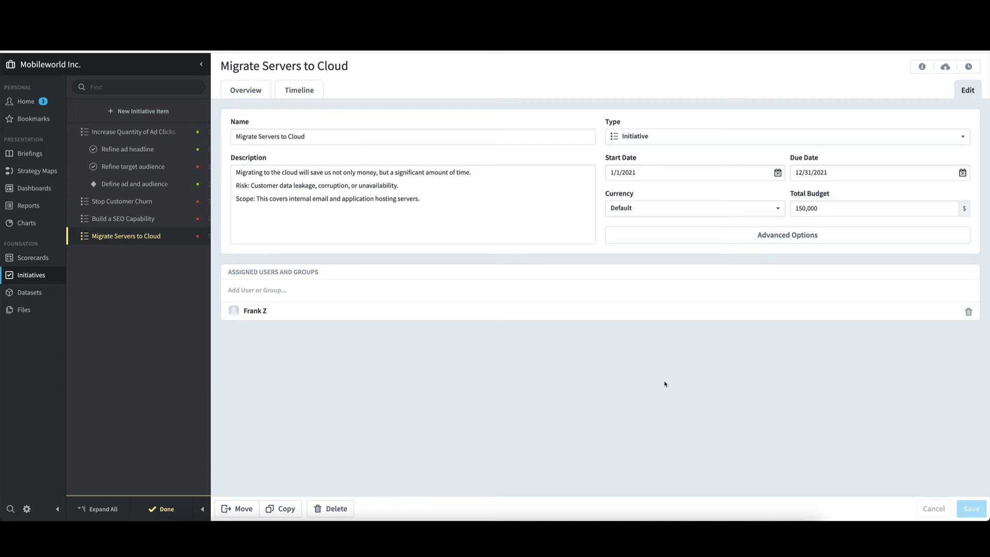
Start a broadcast alert in the administration area, add one user as recipient, and cancel it without sending
click(28, 509)
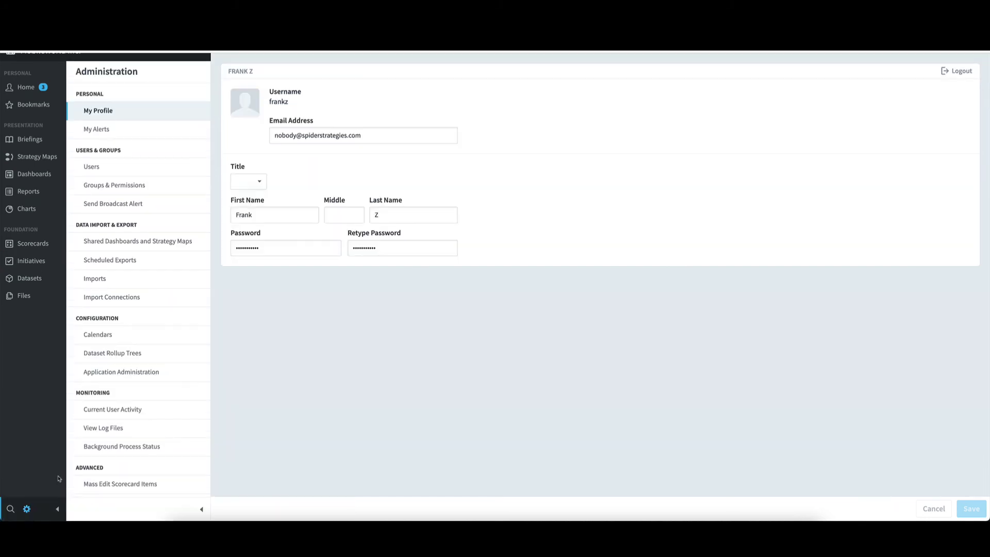
click(155, 200)
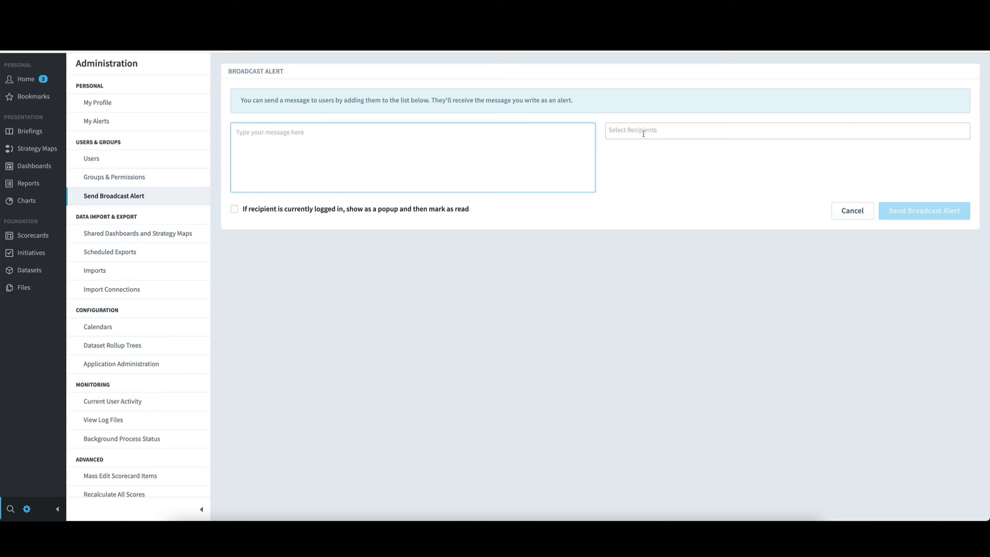
click(719, 129)
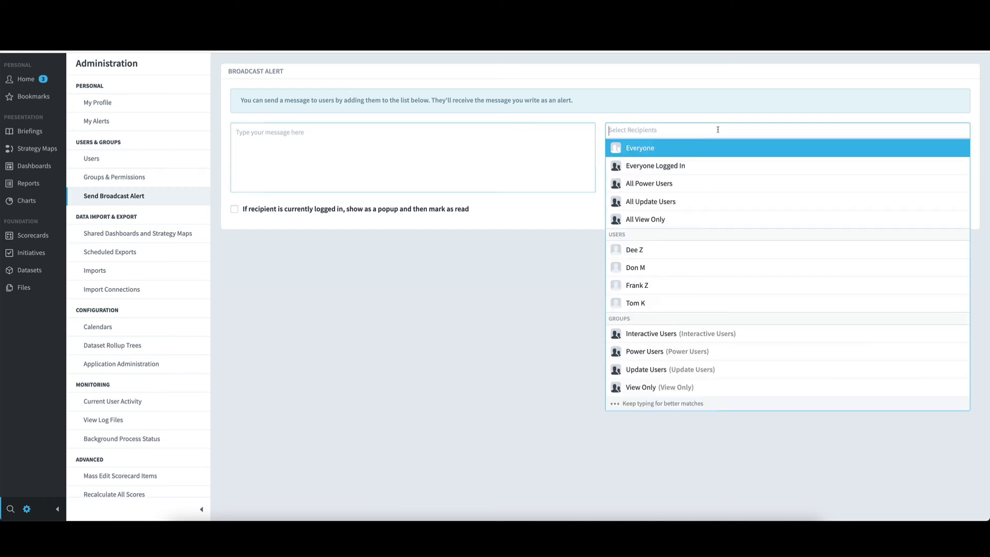
click(671, 279)
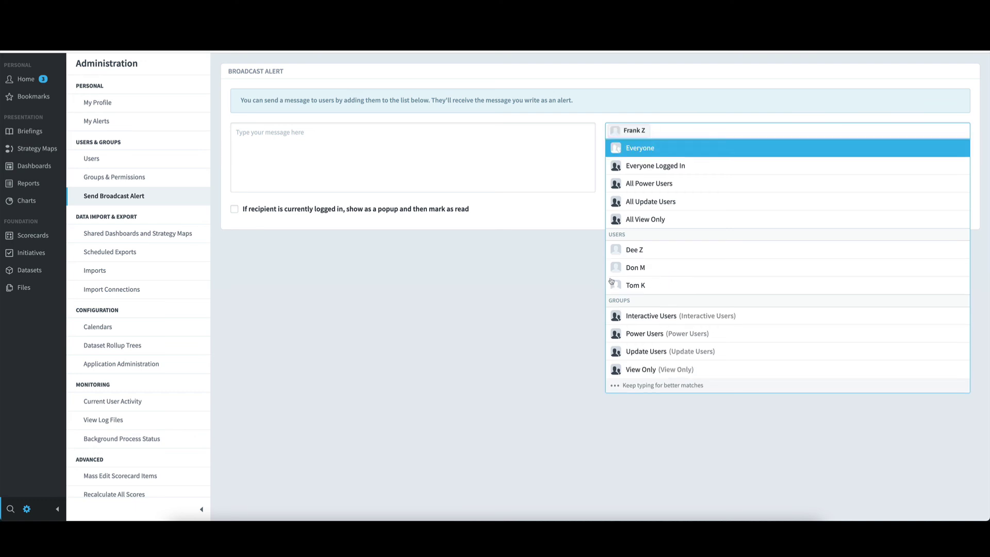
click(537, 279)
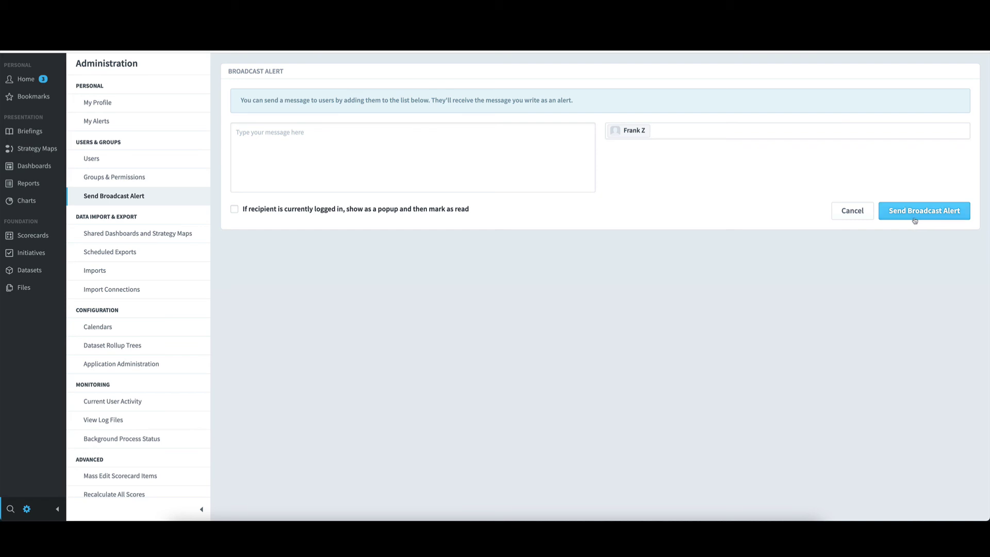
click(858, 216)
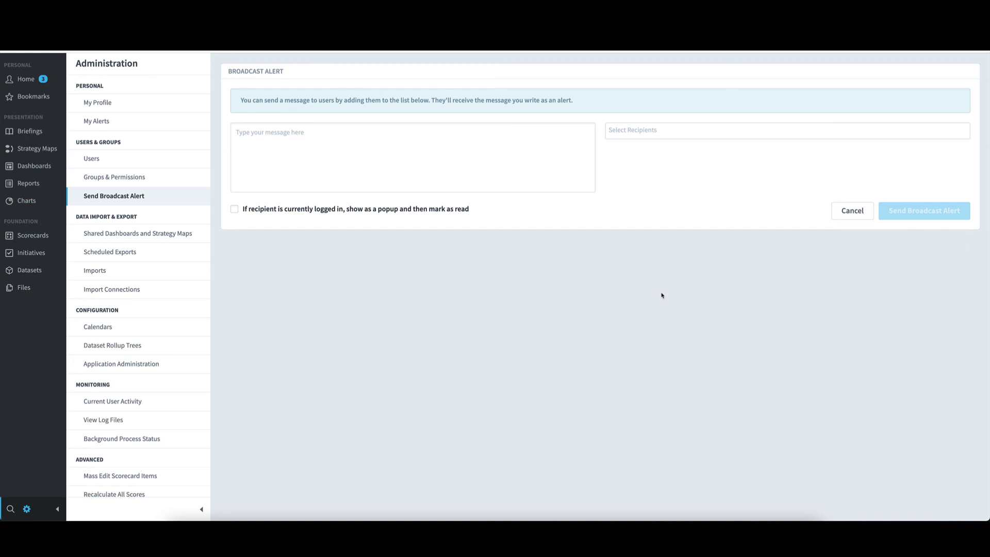
Review the alert settings in Application Administration and open the personal alert subscriptions and email preferences
click(191, 364)
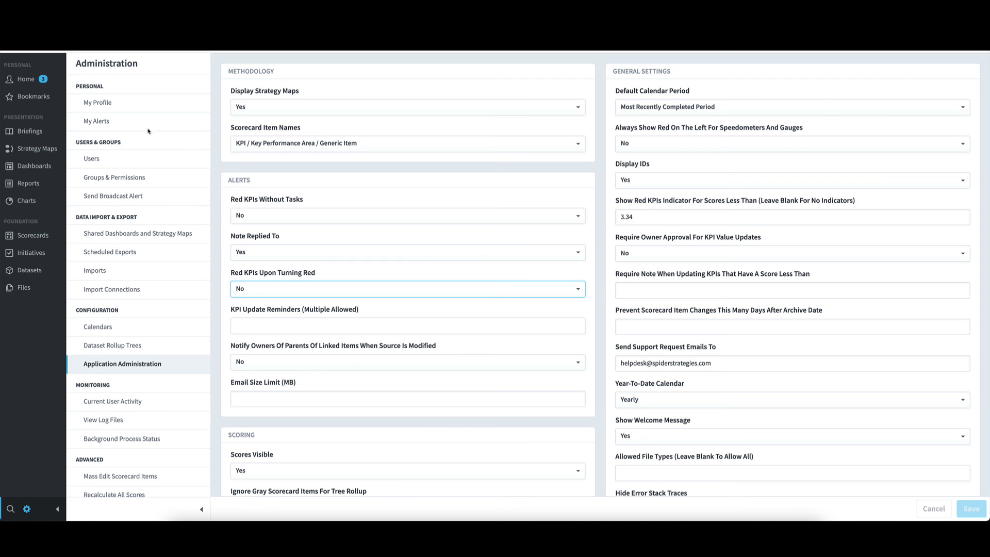
click(133, 123)
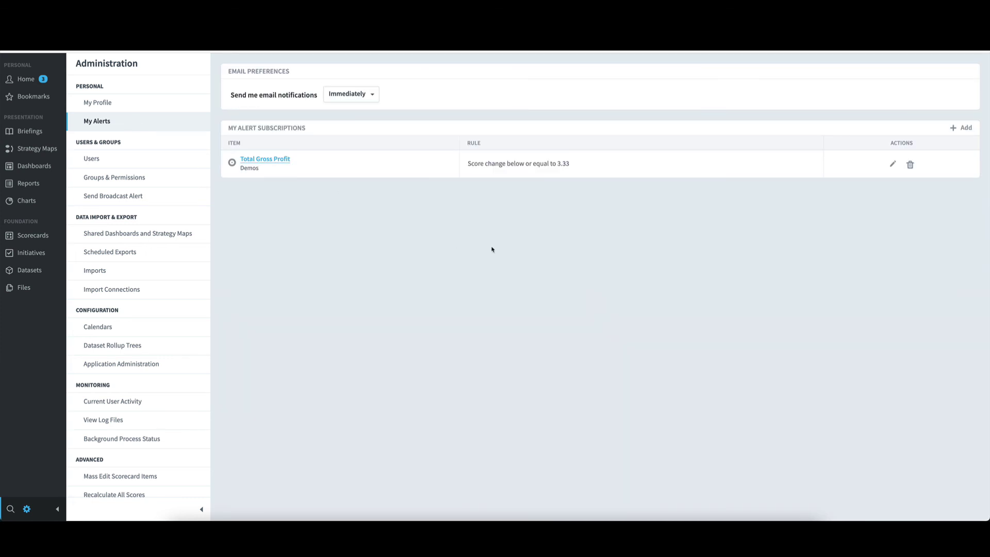